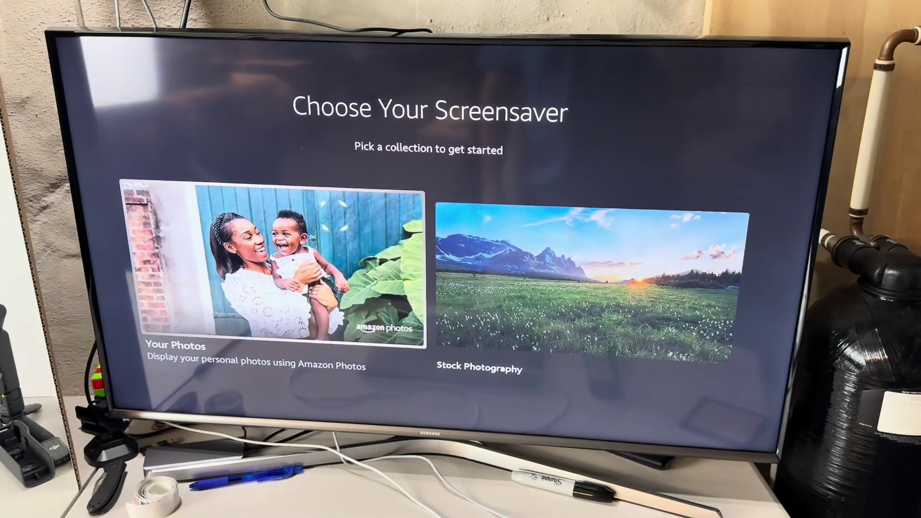
- Choose the Your Photos screensaver over Stock Photography and confirm Daily Memories
{"action": "key", "text": "Right"}
{"action": "key", "text": "Left"}
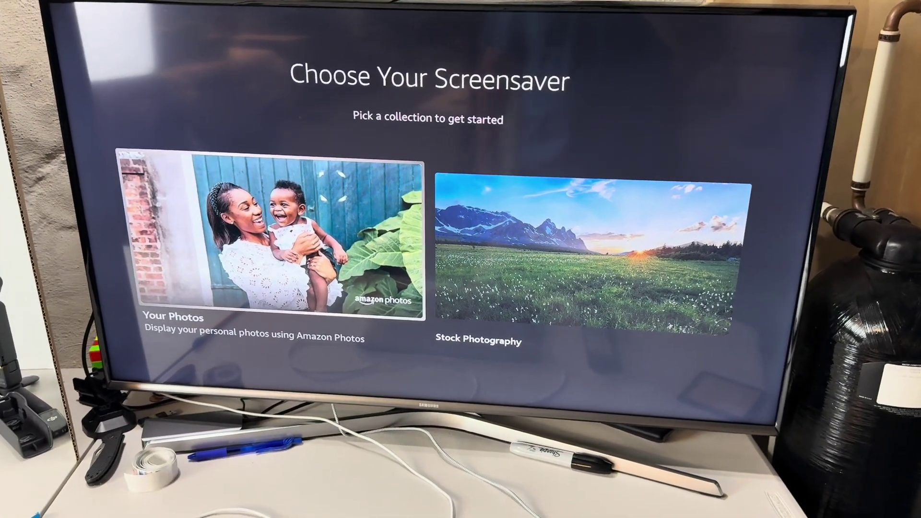
{"action": "key", "text": "Return"}
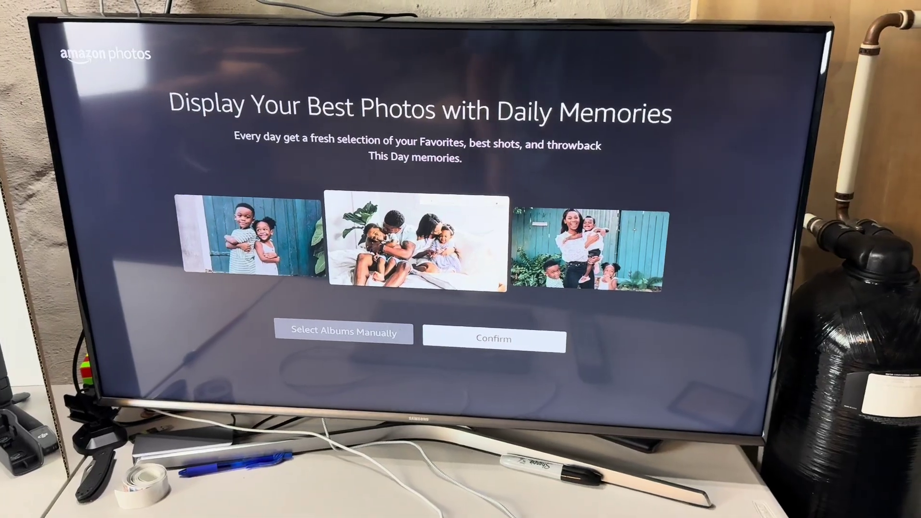
{"action": "key", "text": "Return"}
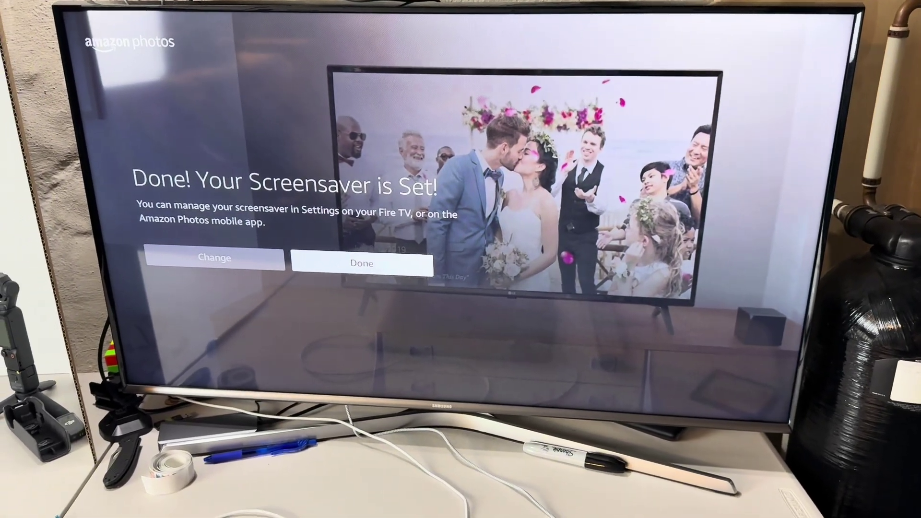
{"action": "key", "text": "Return"}
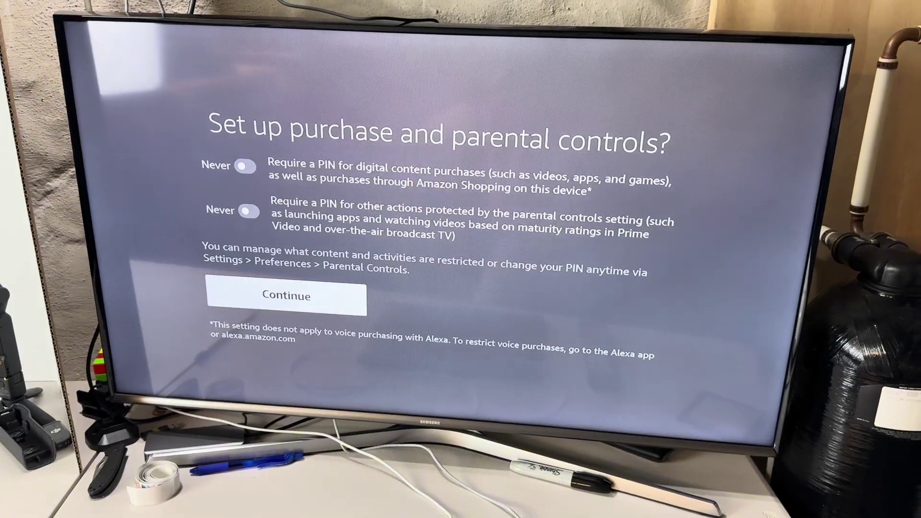
- Continue past purchase and parental controls with both PIN requirements left on Never
{"action": "key", "text": "Return"}
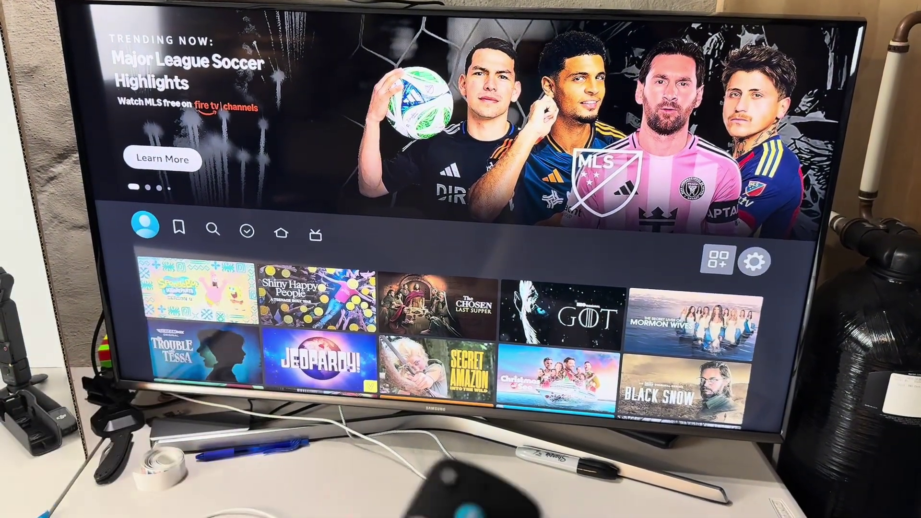
- Browse two home content rows, then move across the navigation bar to Free and Find
{"action": "key", "text": "Down"}
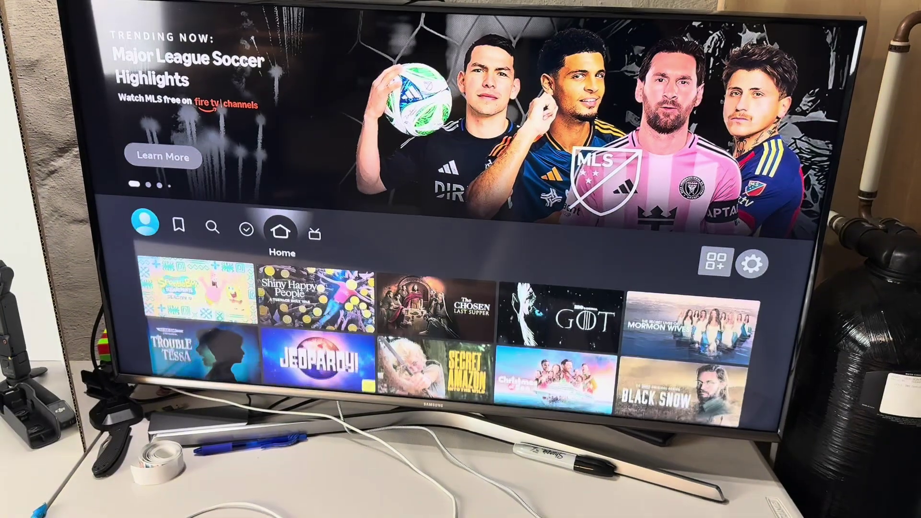
{"action": "key", "text": "Down"}
{"action": "key", "text": "Down"}
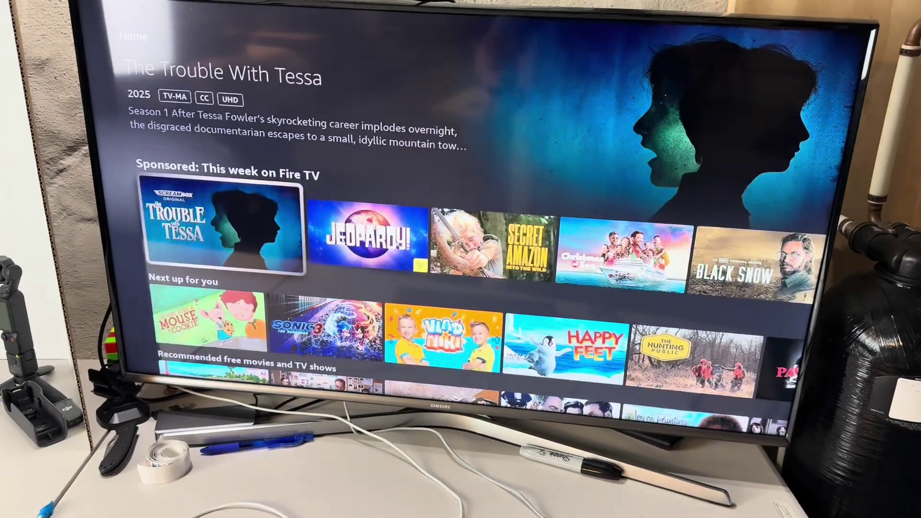
{"action": "key", "text": "Up"}
{"action": "key", "text": "Up"}
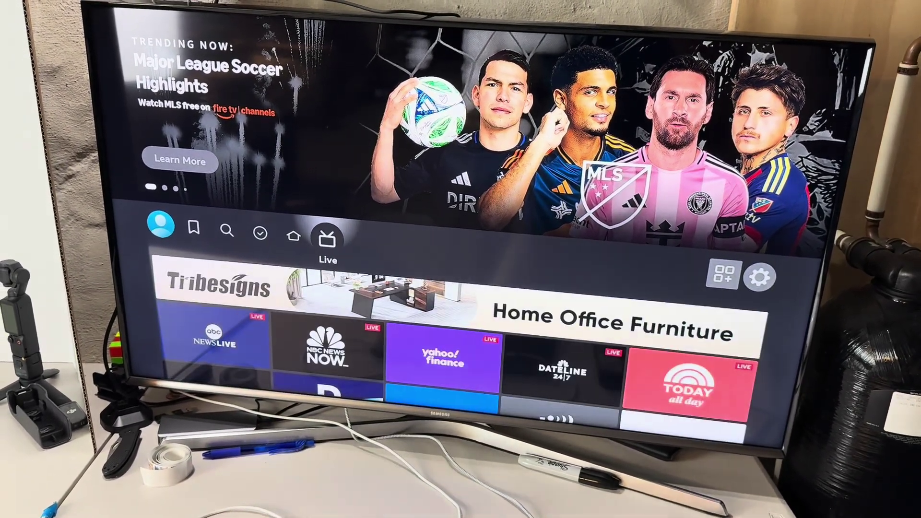
{"action": "key", "text": "Left"}
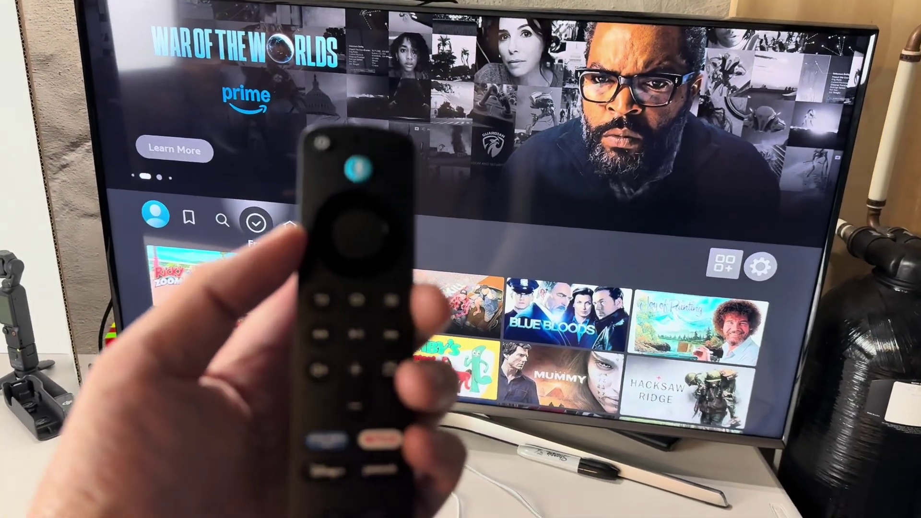
{"action": "key", "text": "Left"}
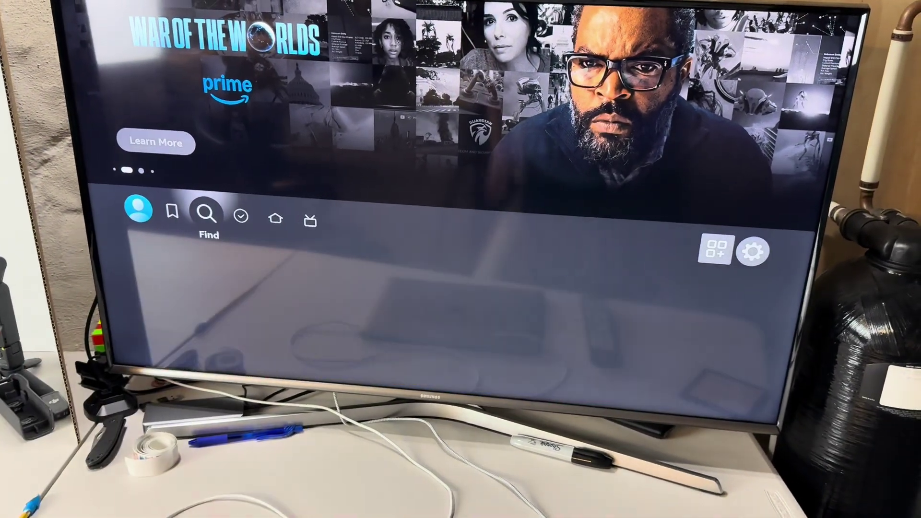